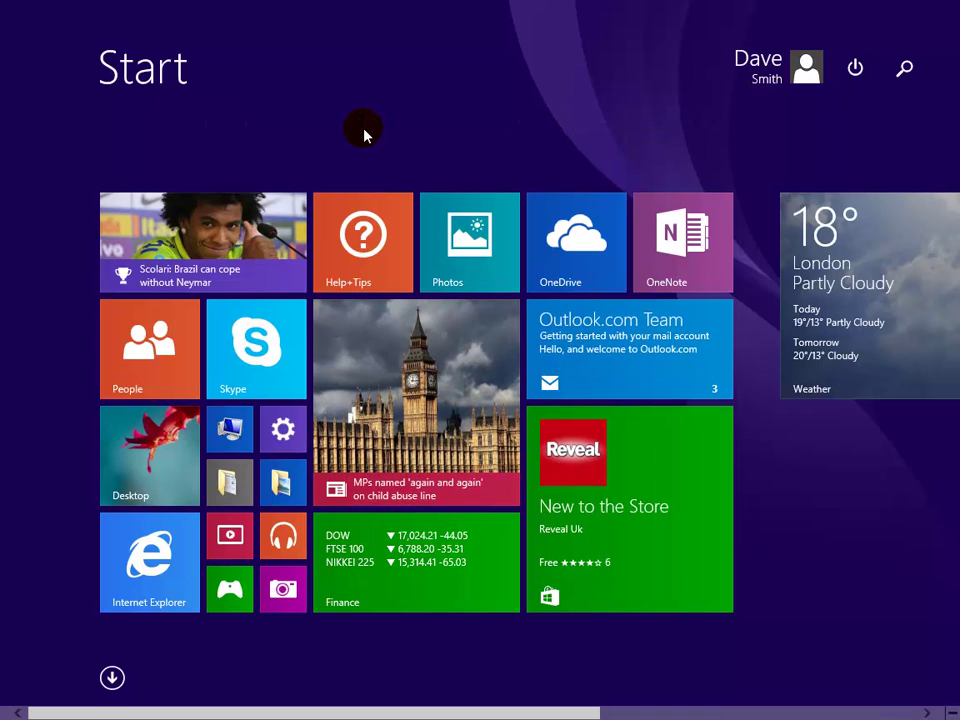
Search the computer for "This pc" and open the This PC window.
{"action": "left_click", "coordinate": [905, 75]}
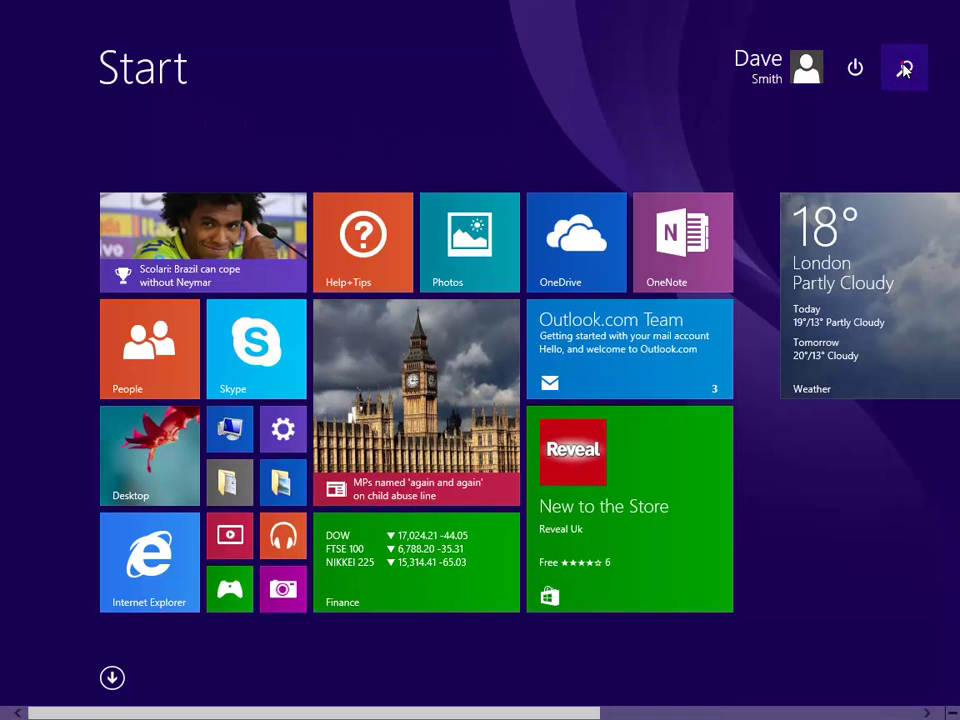
{"action": "type", "text": "This pc"}
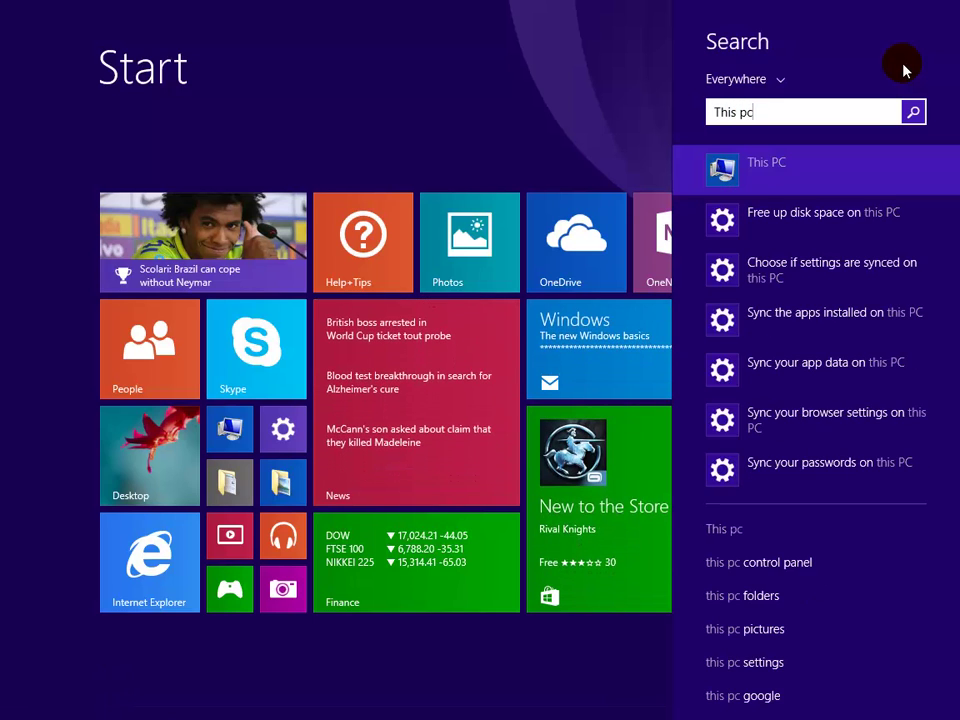
{"action": "key", "text": "Return"}
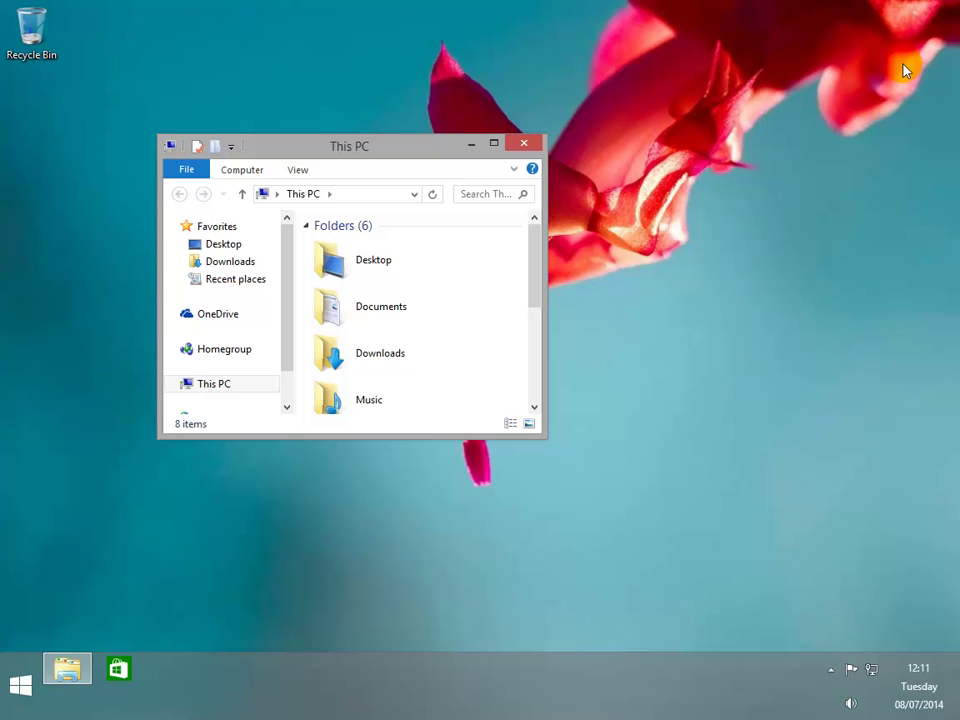
Set the screen resolution to 1024 × 768 from the desktop's display settings and keep the changes.
{"action": "right_click", "coordinate": [604, 328]}
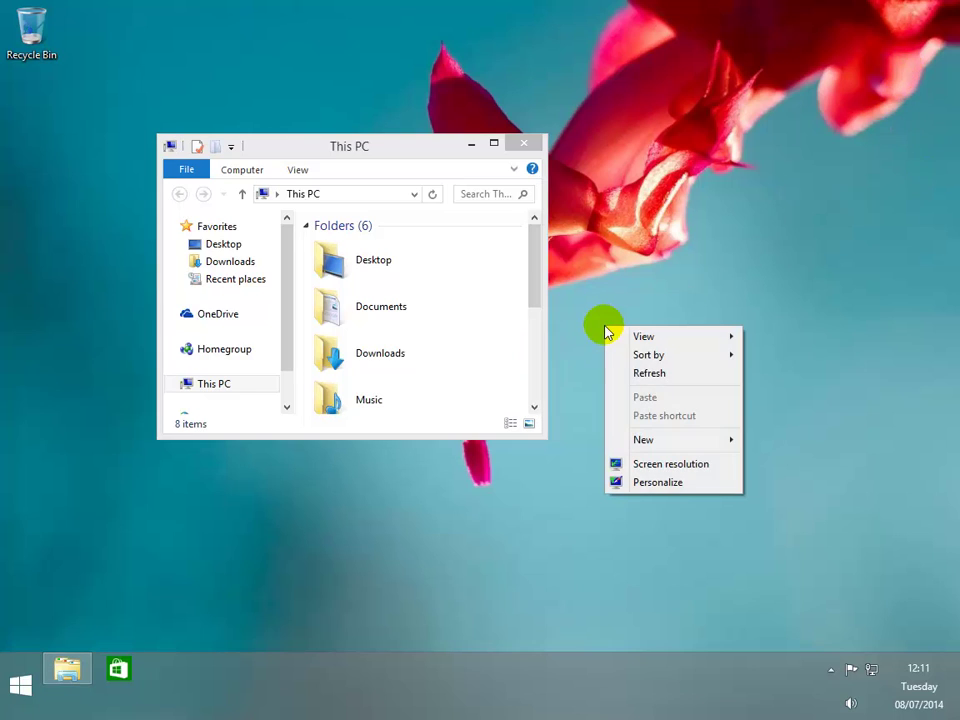
{"action": "left_click", "coordinate": [658, 466]}
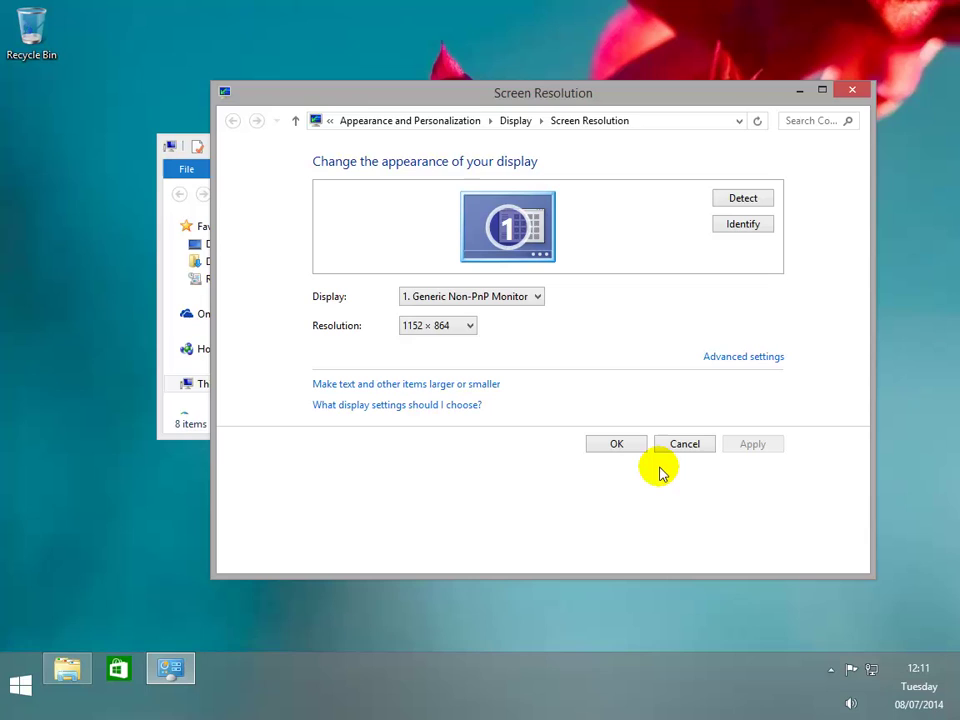
{"action": "left_click", "coordinate": [469, 326]}
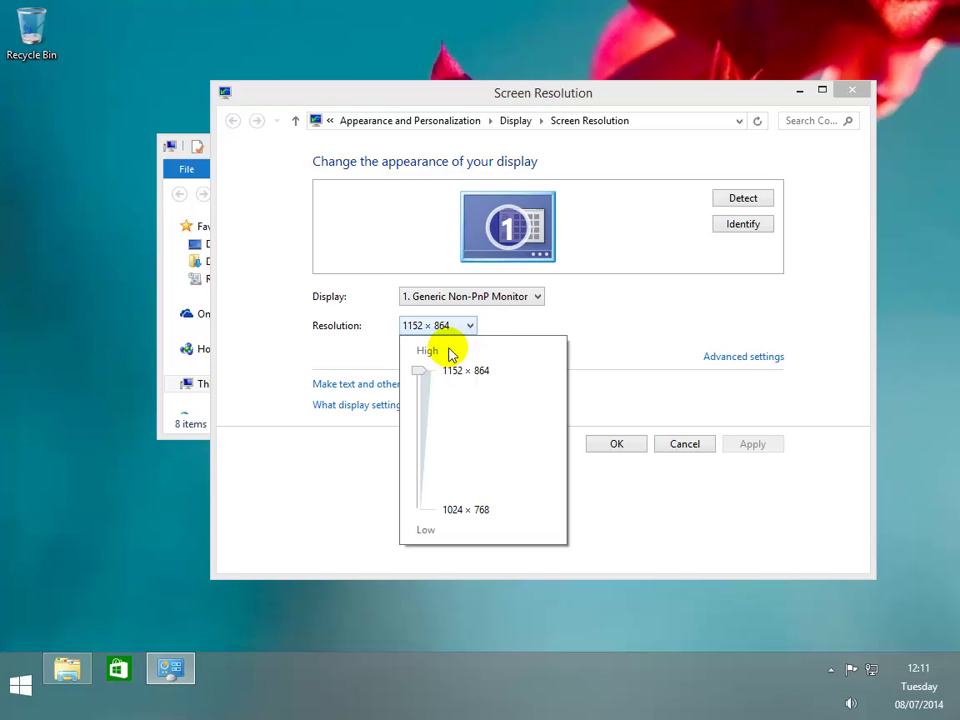
{"action": "left_click", "coordinate": [466, 511]}
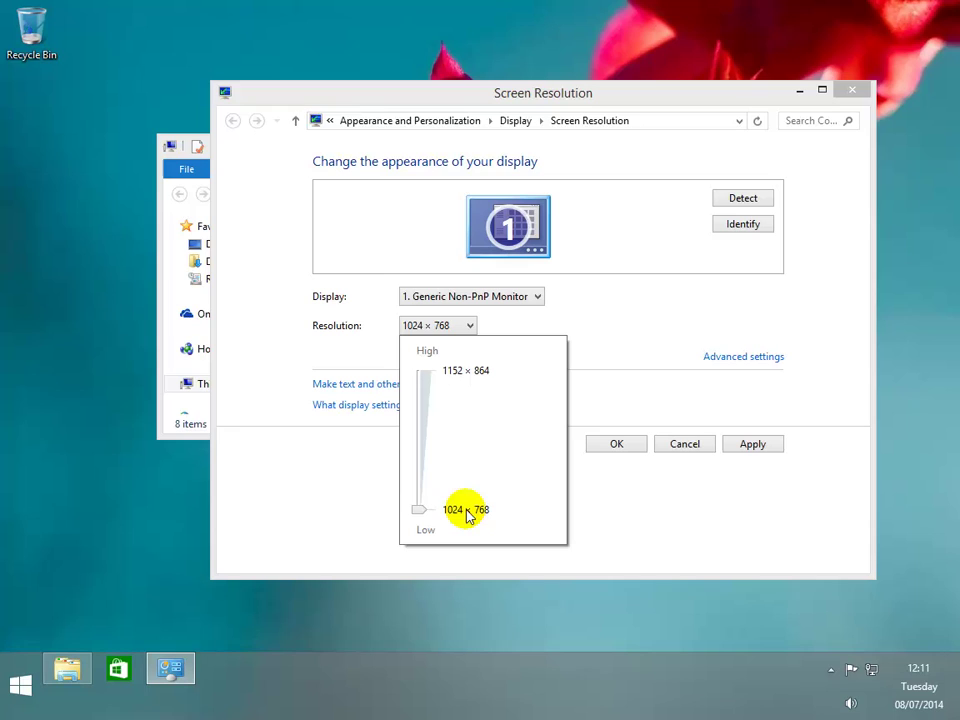
{"action": "left_click", "coordinate": [616, 445]}
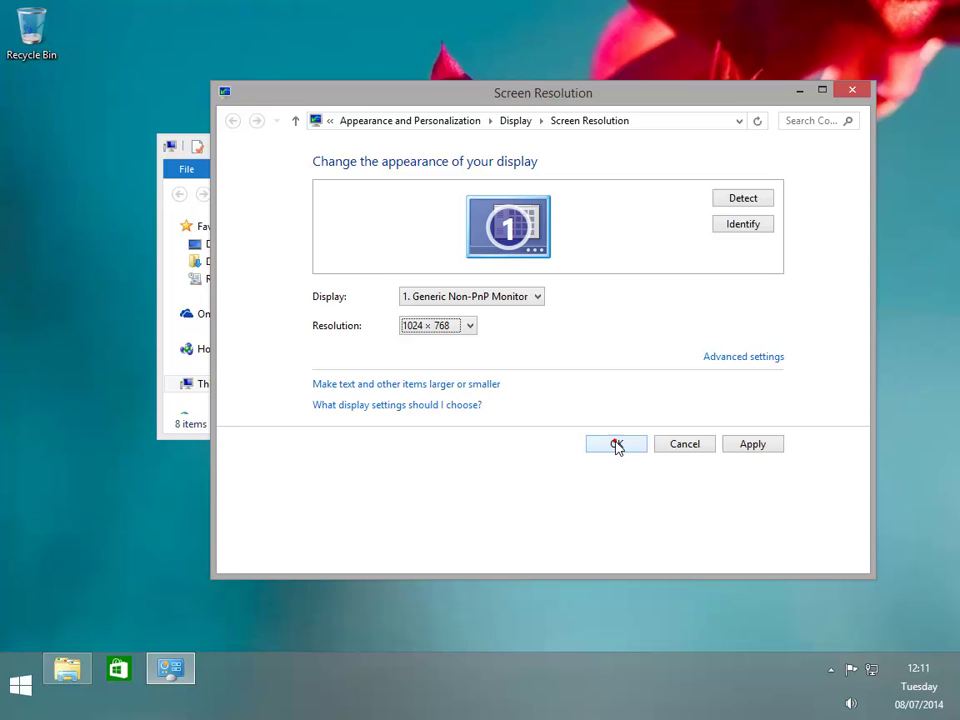
{"action": "left_click", "coordinate": [638, 449]}
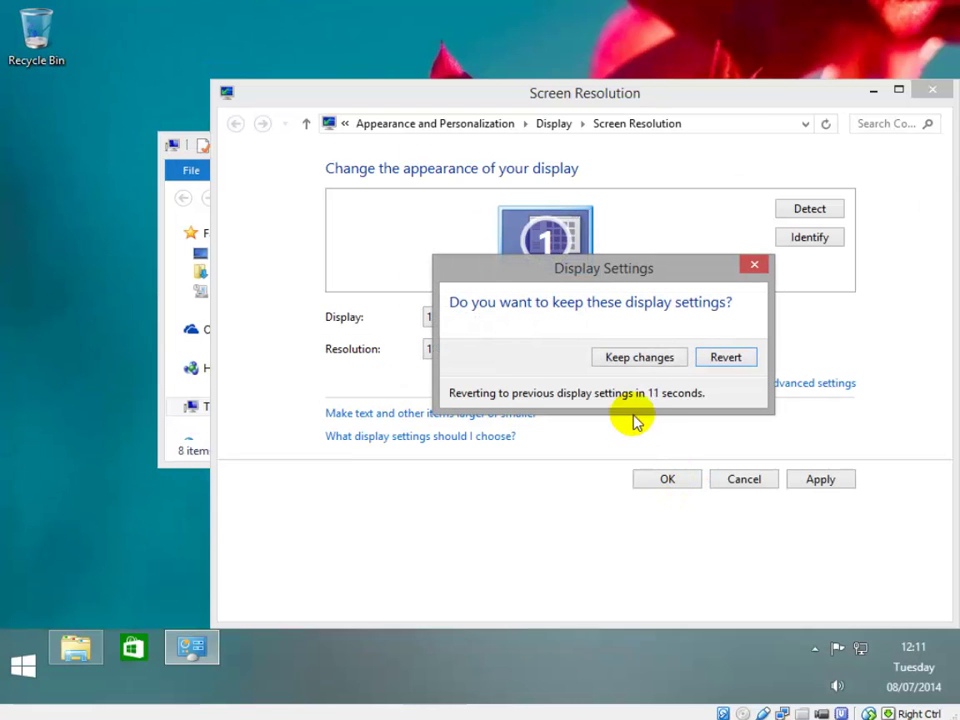
{"action": "left_click", "coordinate": [657, 358]}
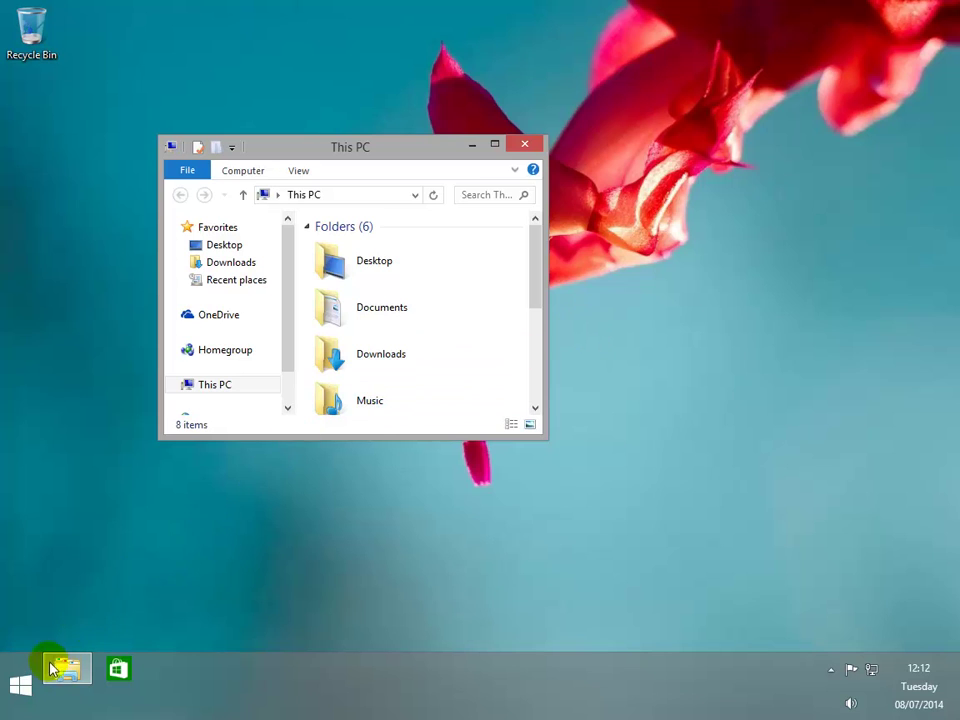
Open Control Panel from the list of all apps and go to its screen resolution settings.
{"action": "left_click", "coordinate": [22, 686]}
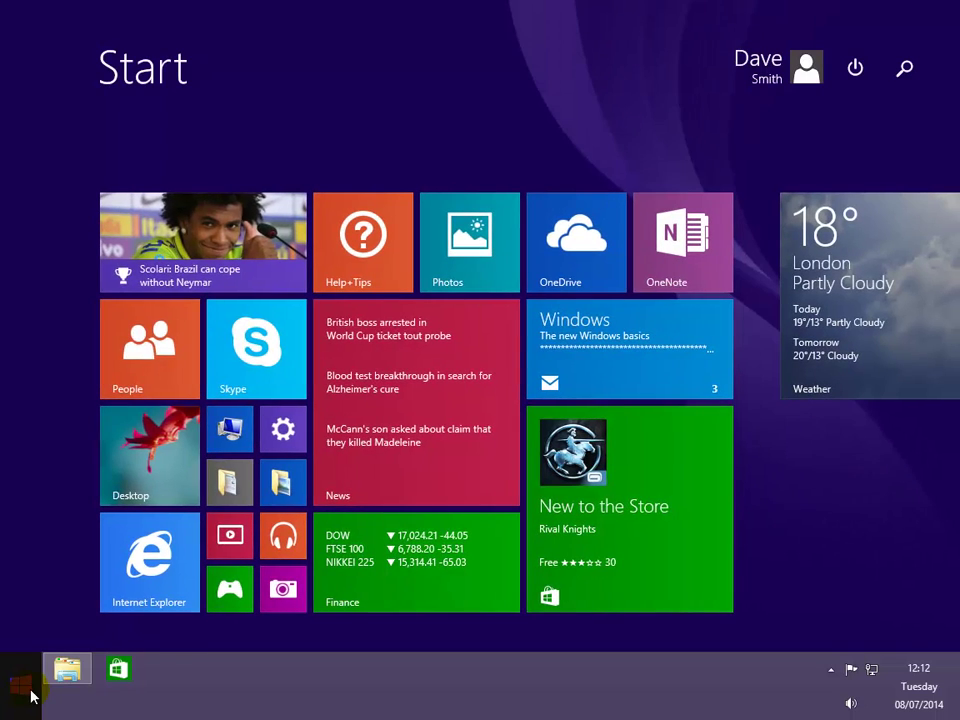
{"action": "left_click", "coordinate": [111, 677]}
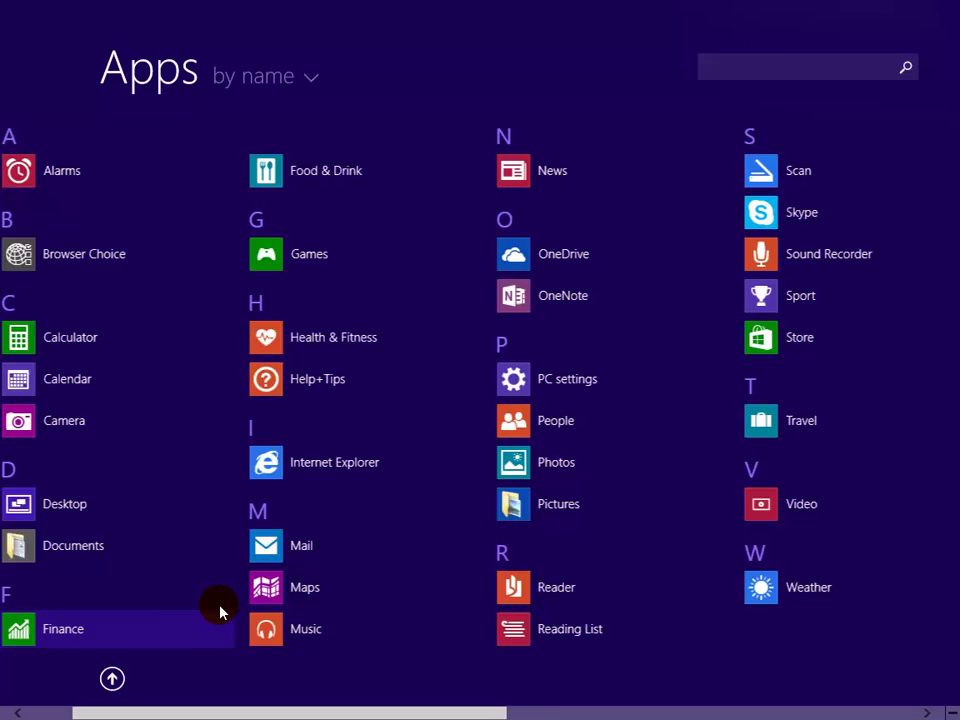
{"action": "scroll", "coordinate": [218, 606], "scroll_direction": "down", "scroll_amount": 5}
{"action": "left_click", "coordinate": [686, 176]}
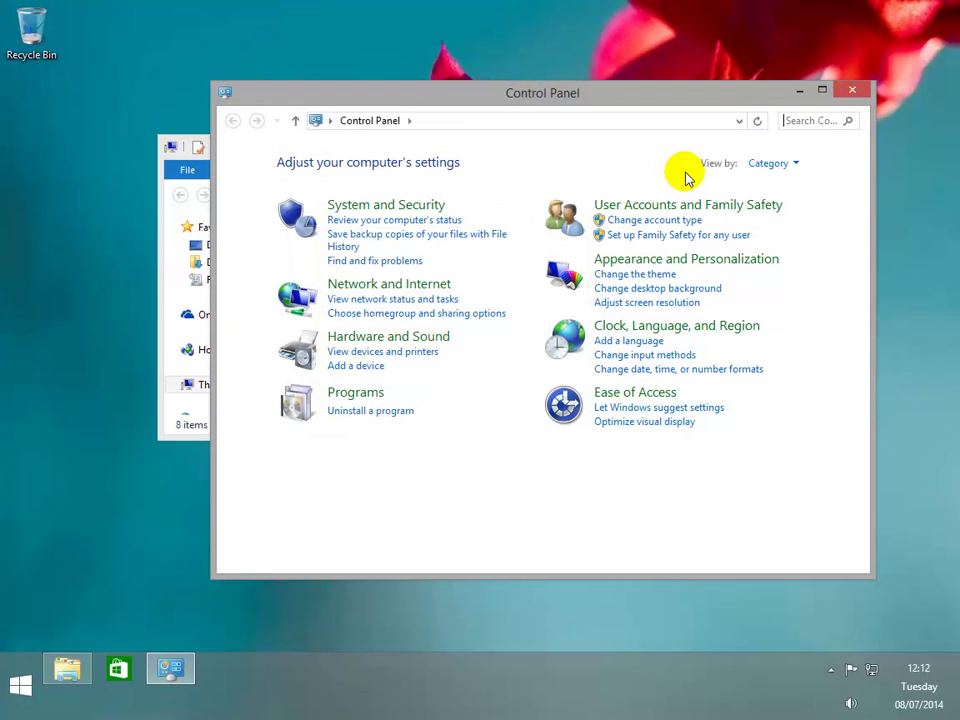
{"action": "left_click", "coordinate": [664, 305]}
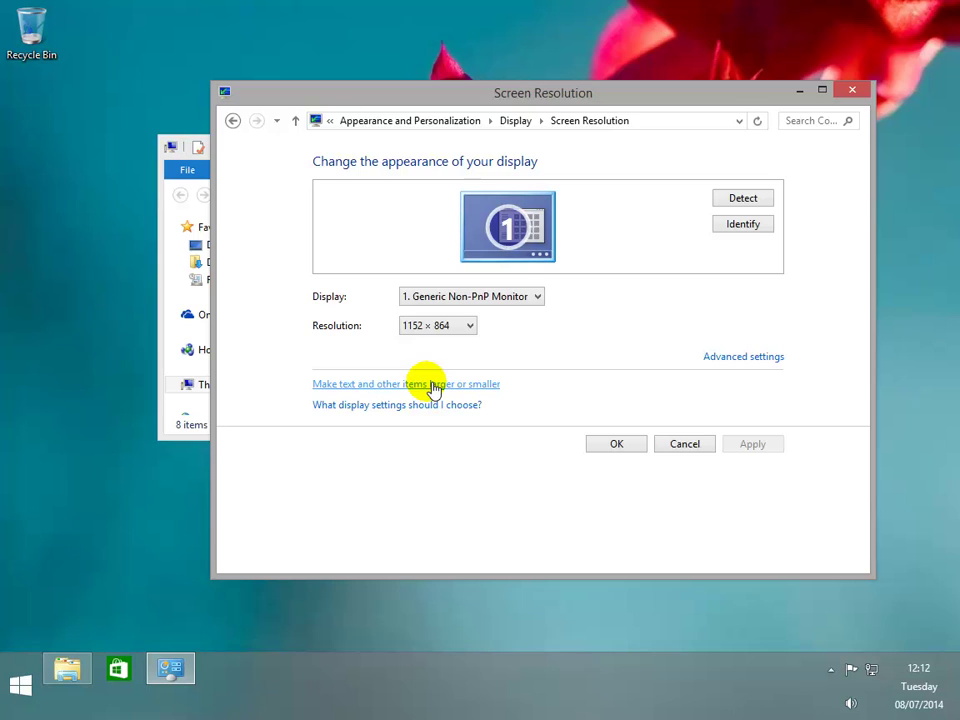
In the text and item size settings, enable one scaling level for all displays and apply Medium - 125%.
{"action": "left_click", "coordinate": [427, 385]}
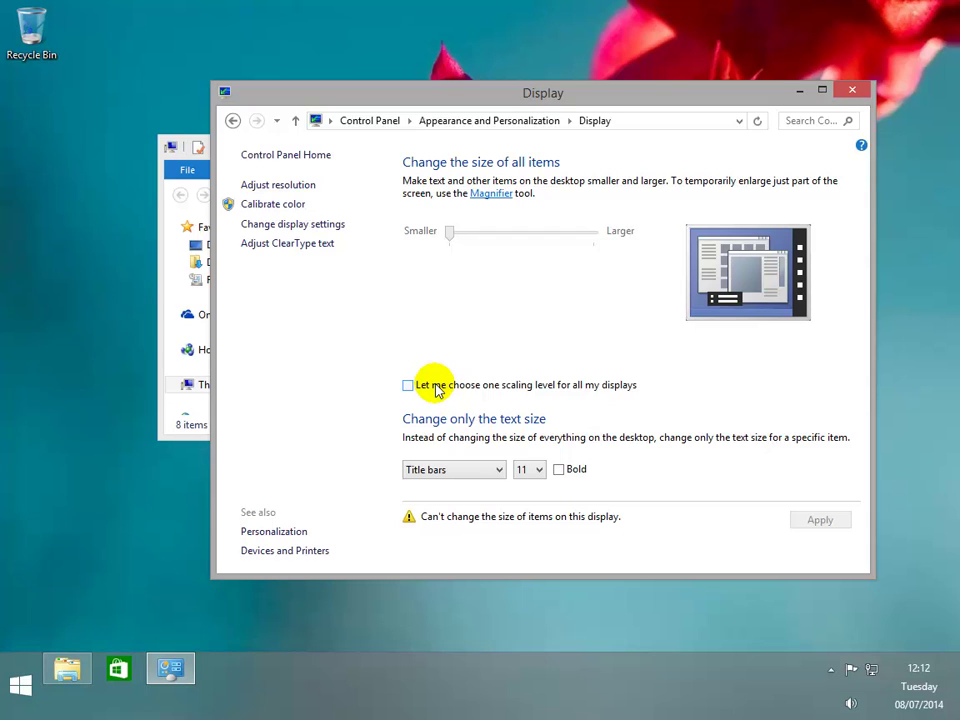
{"action": "left_click", "coordinate": [408, 388]}
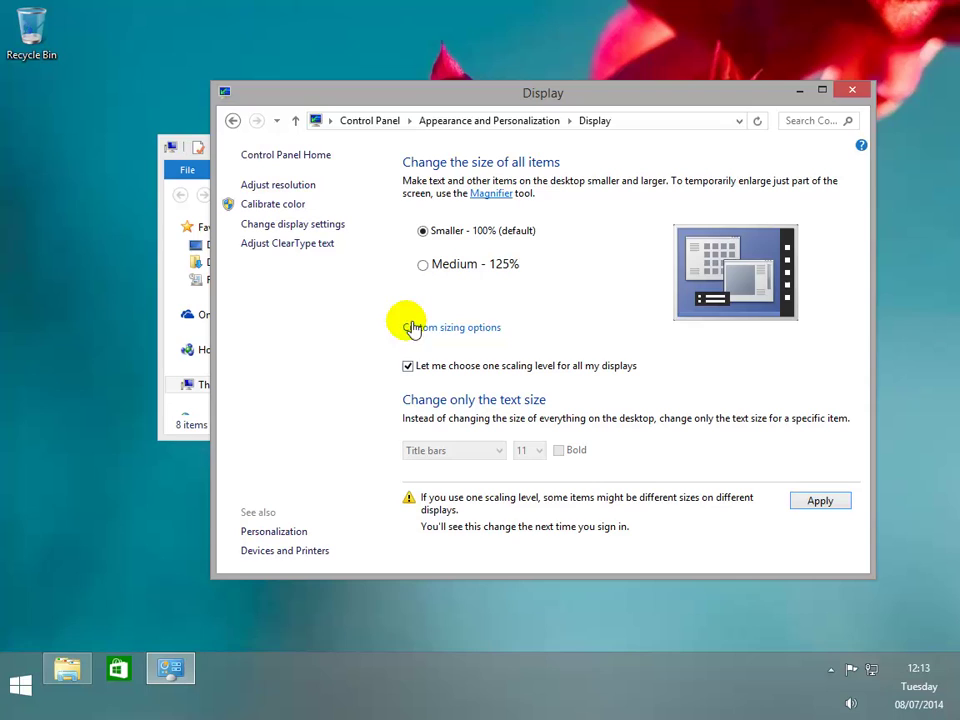
{"action": "left_click", "coordinate": [422, 265]}
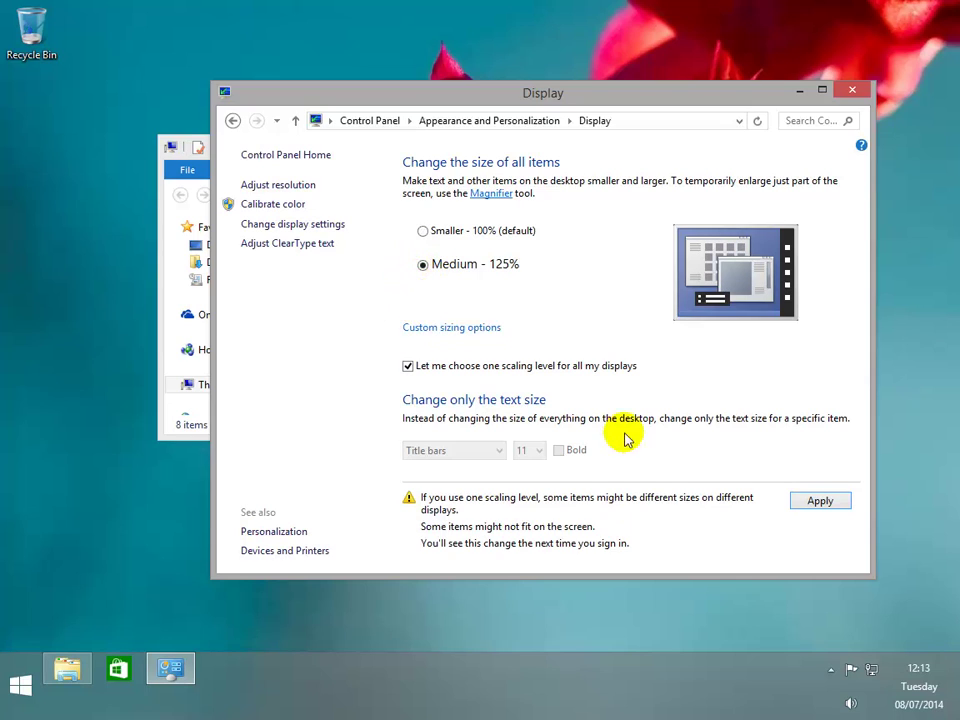
{"action": "left_click", "coordinate": [820, 500]}
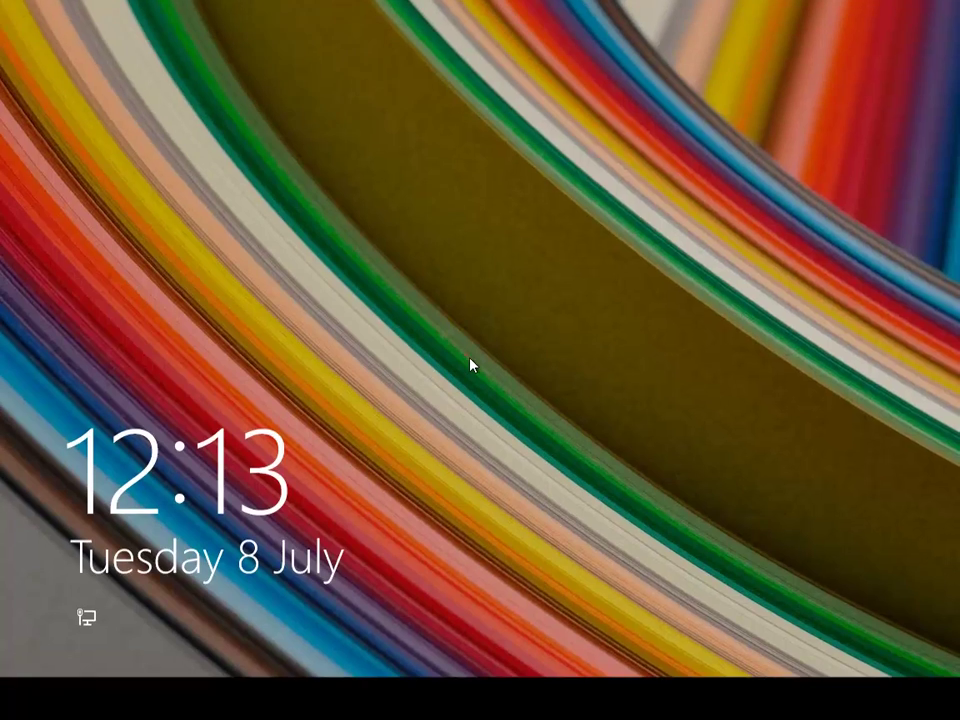
Sign back in with the account password and open File Explorer on the desktop.
{"action": "type", "text": "•••••"}
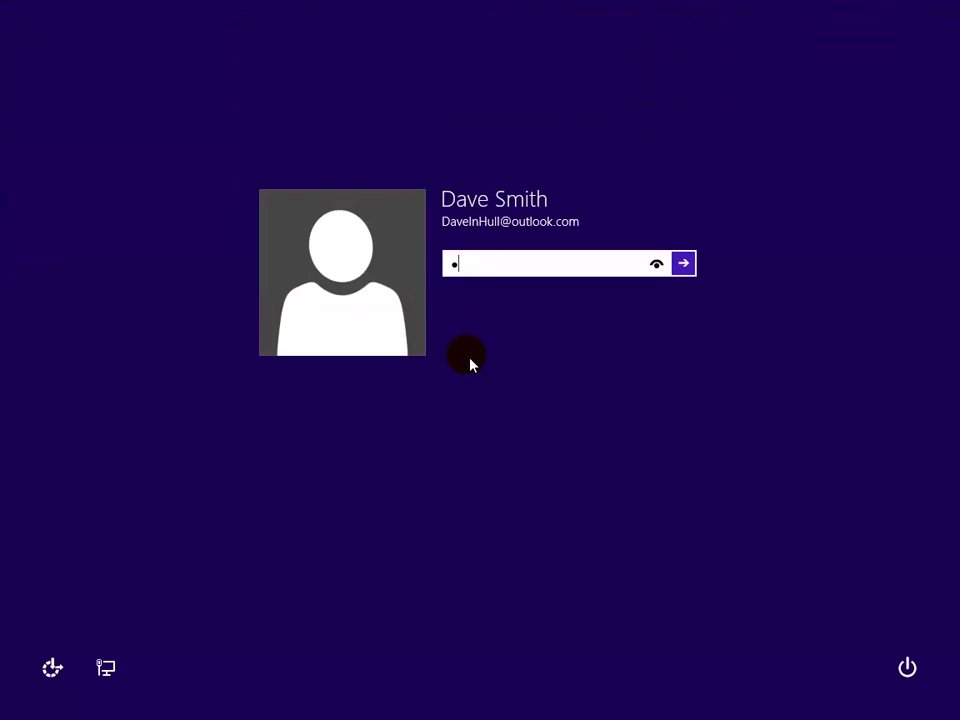
{"action": "type", "text": "•••••••"}
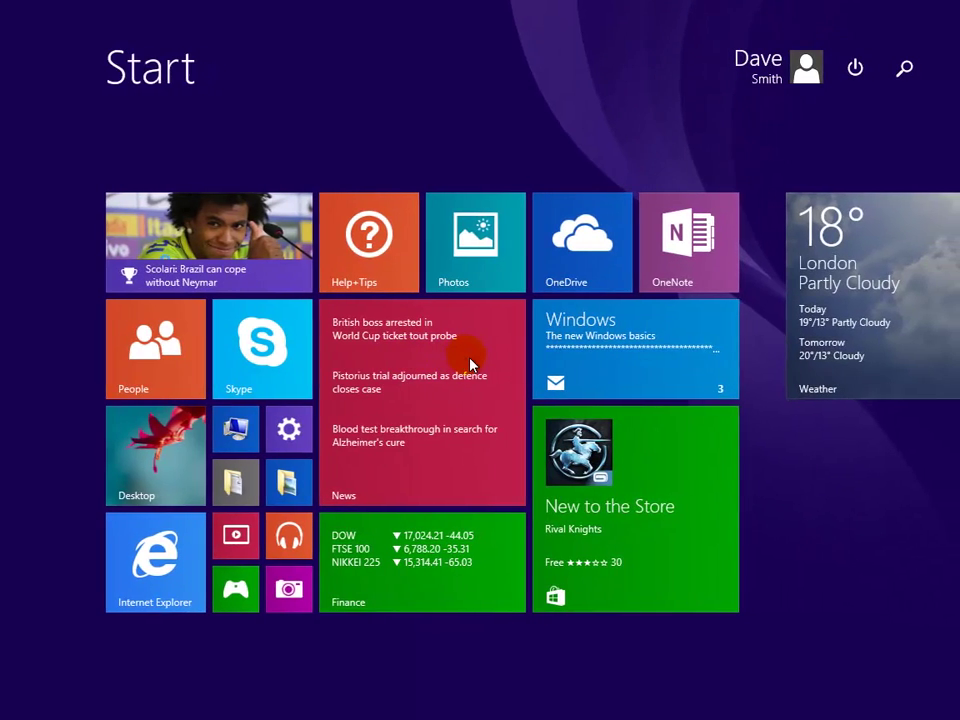
{"action": "left_click", "coordinate": [158, 458]}
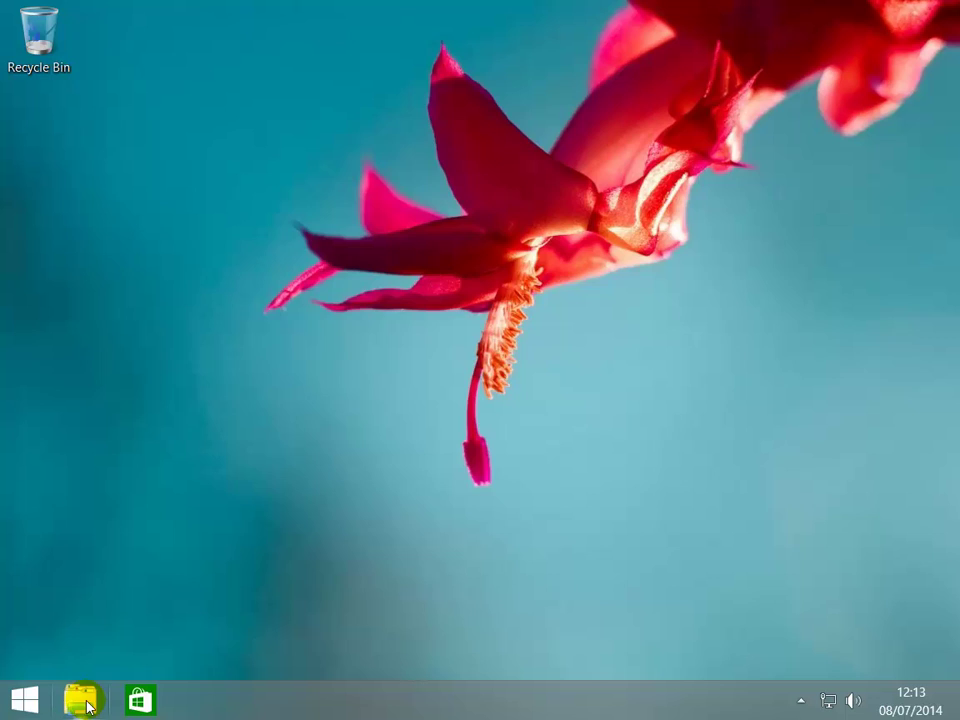
{"action": "left_click", "coordinate": [81, 697]}
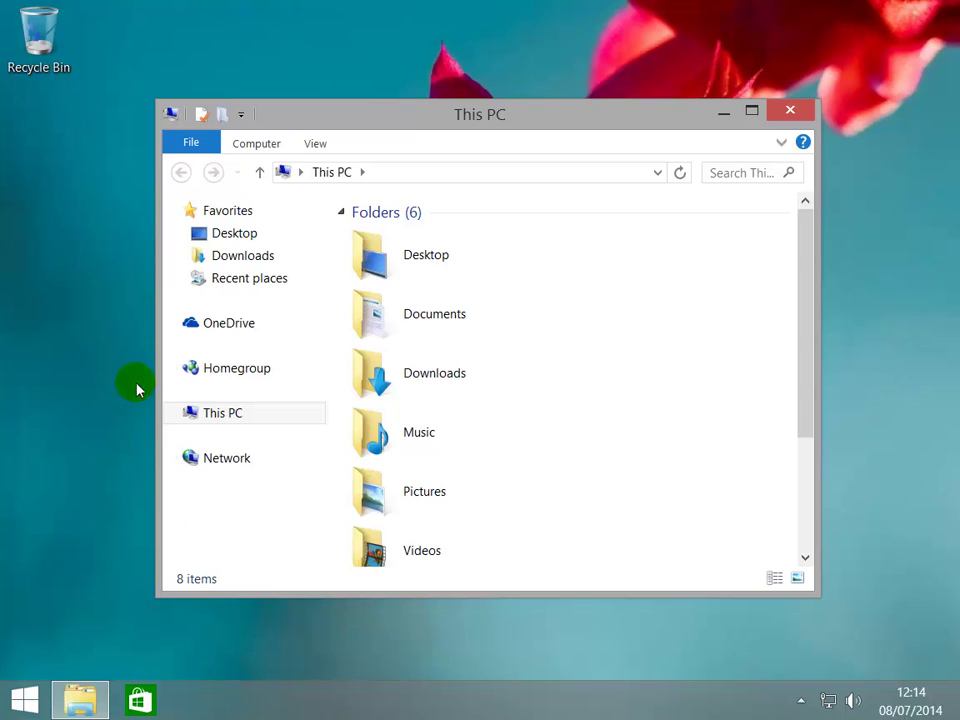
Open the screen resolution settings from the desktop and go to the options for resizing text and other items.
{"action": "right_click", "coordinate": [110, 310]}
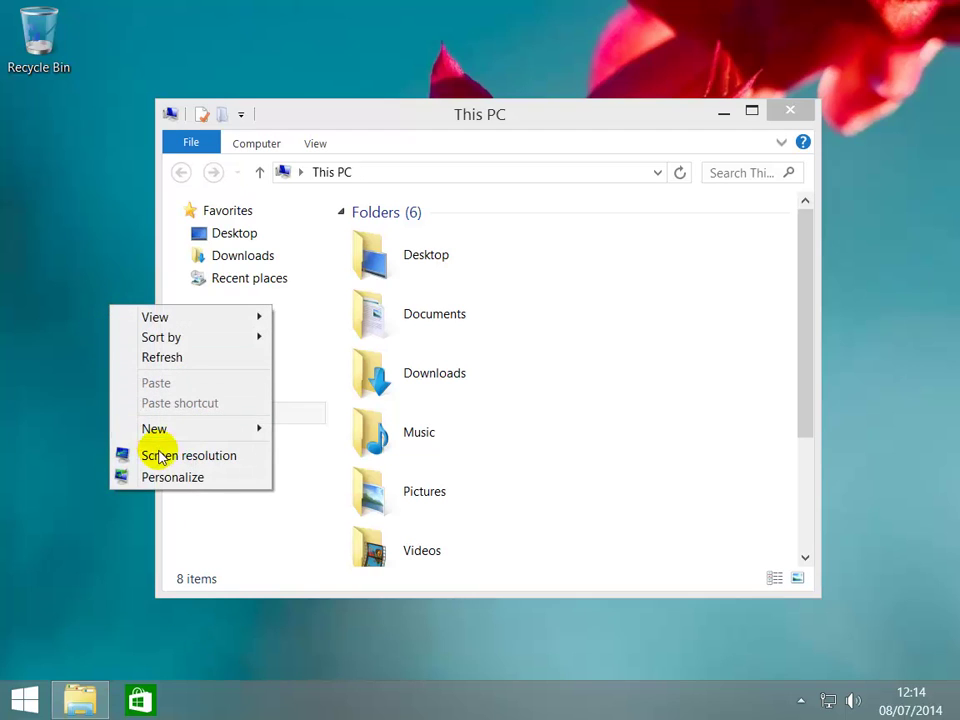
{"action": "left_click", "coordinate": [190, 457]}
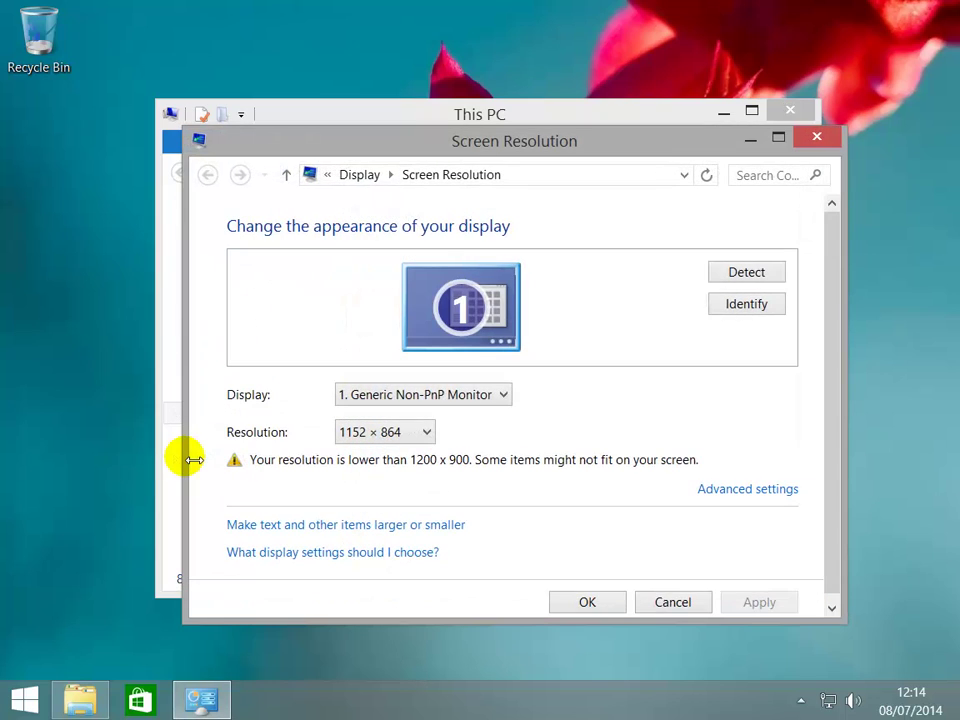
{"action": "left_click", "coordinate": [293, 534]}
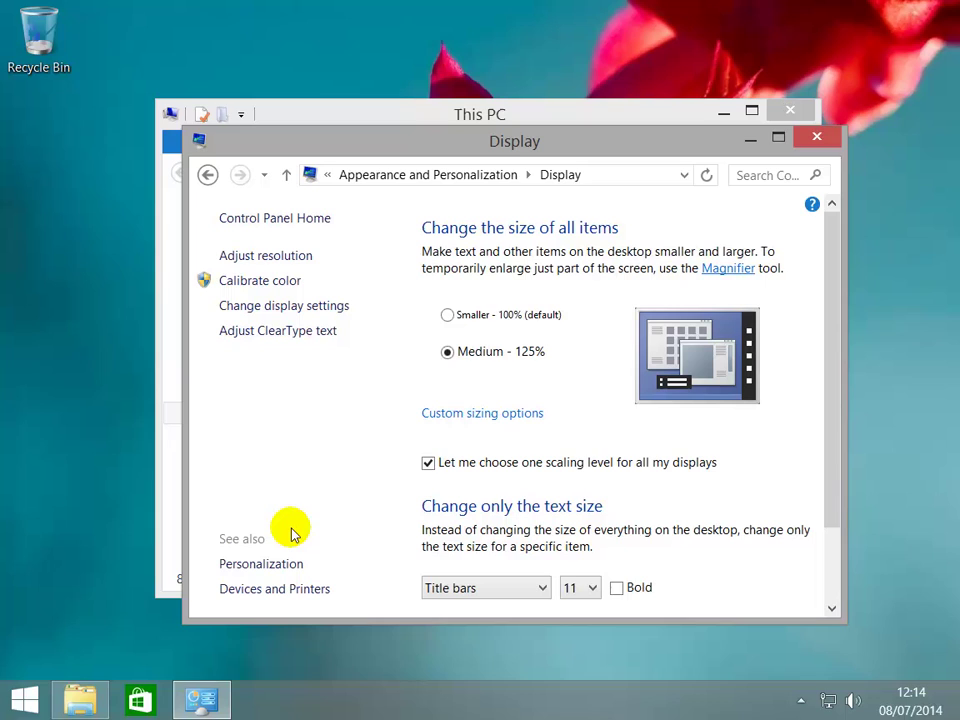
Set the custom sizing of all desktop items to 300%, apply it and sign out now.
{"action": "left_click", "coordinate": [489, 416]}
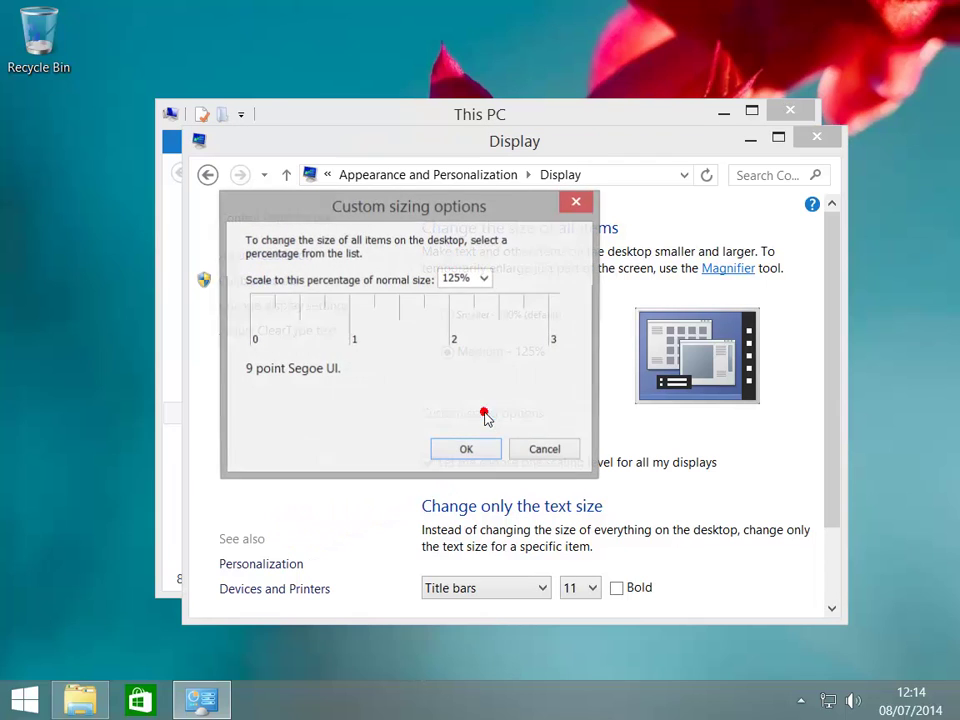
{"action": "left_click", "coordinate": [484, 279]}
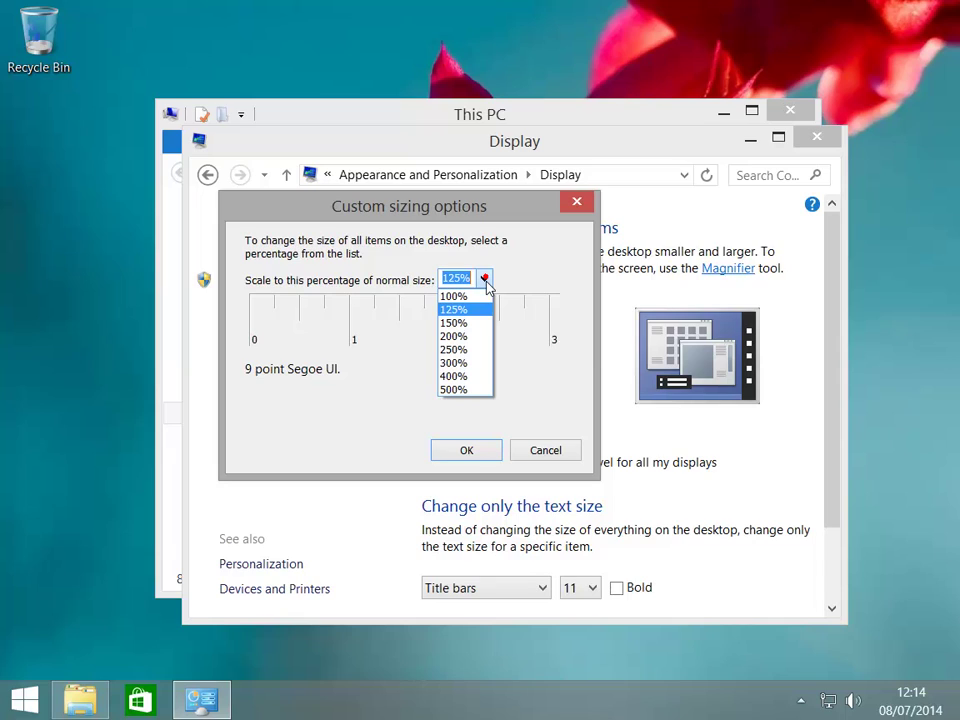
{"action": "left_click", "coordinate": [466, 363]}
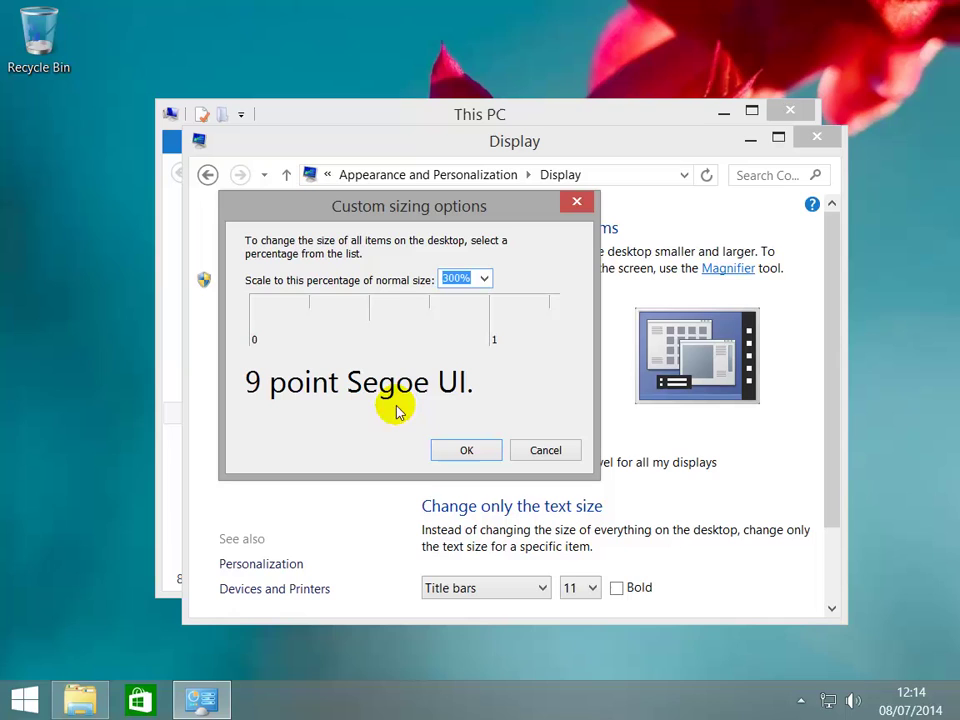
{"action": "left_click", "coordinate": [466, 451]}
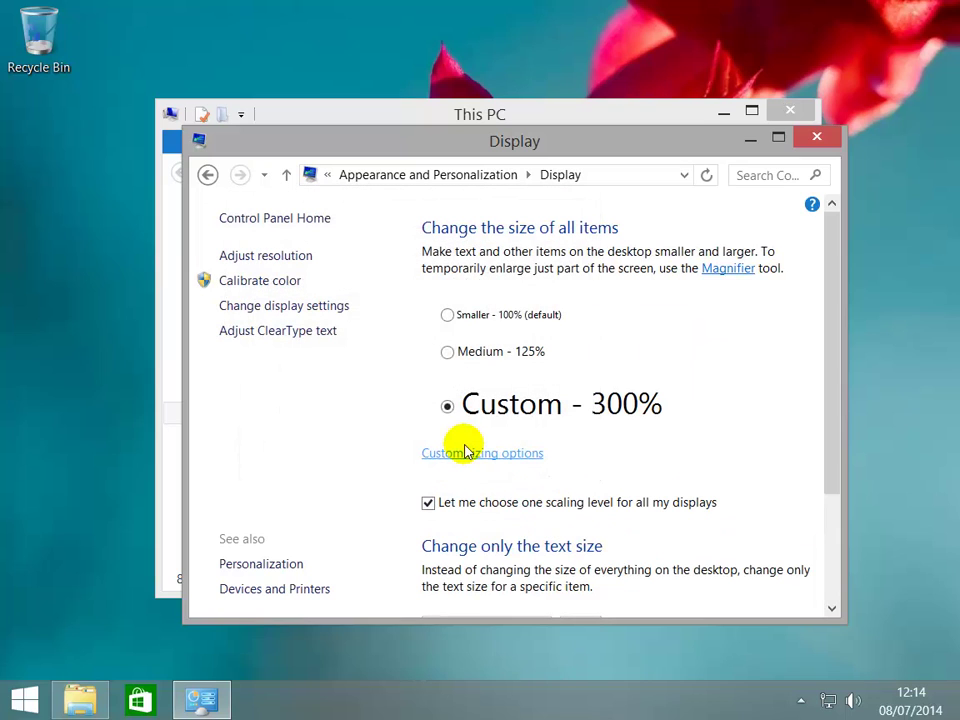
{"action": "left_click", "coordinate": [831, 577]}
{"action": "left_click", "coordinate": [754, 528]}
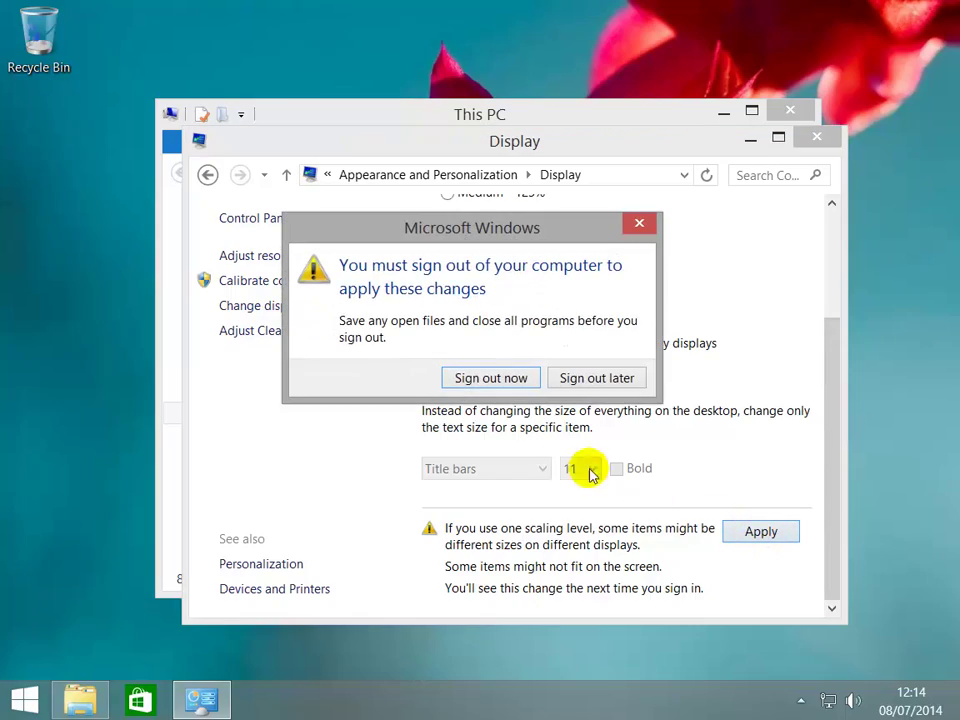
{"action": "left_click", "coordinate": [486, 380]}
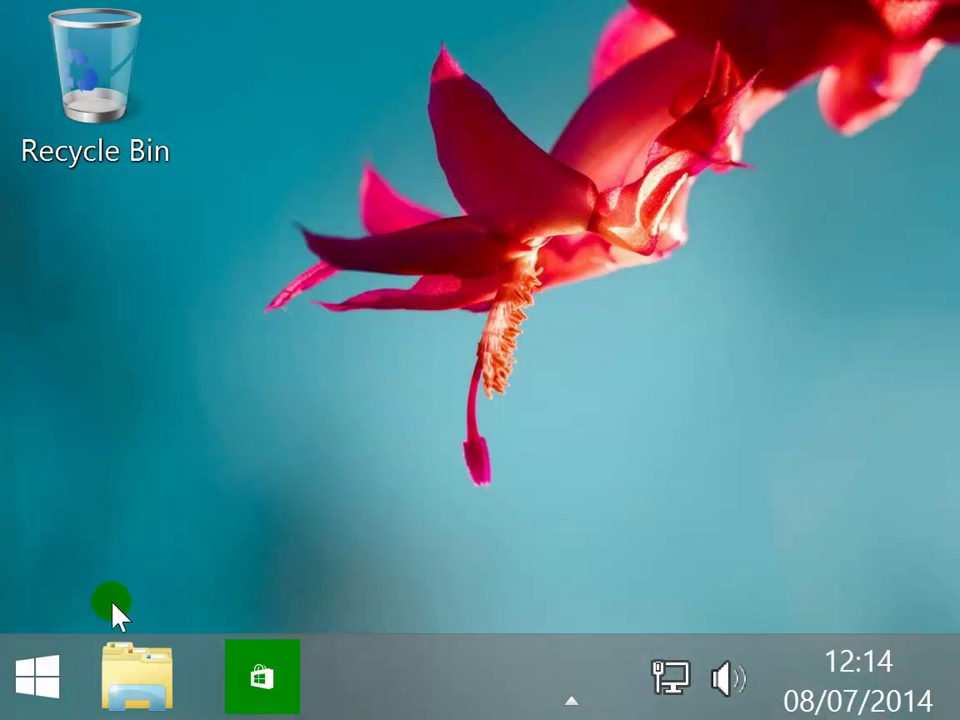
Open File Explorer and look through the This PC folders to examine how items display at the new scaling.
{"action": "left_click", "coordinate": [148, 688]}
{"action": "left_click", "coordinate": [144, 673]}
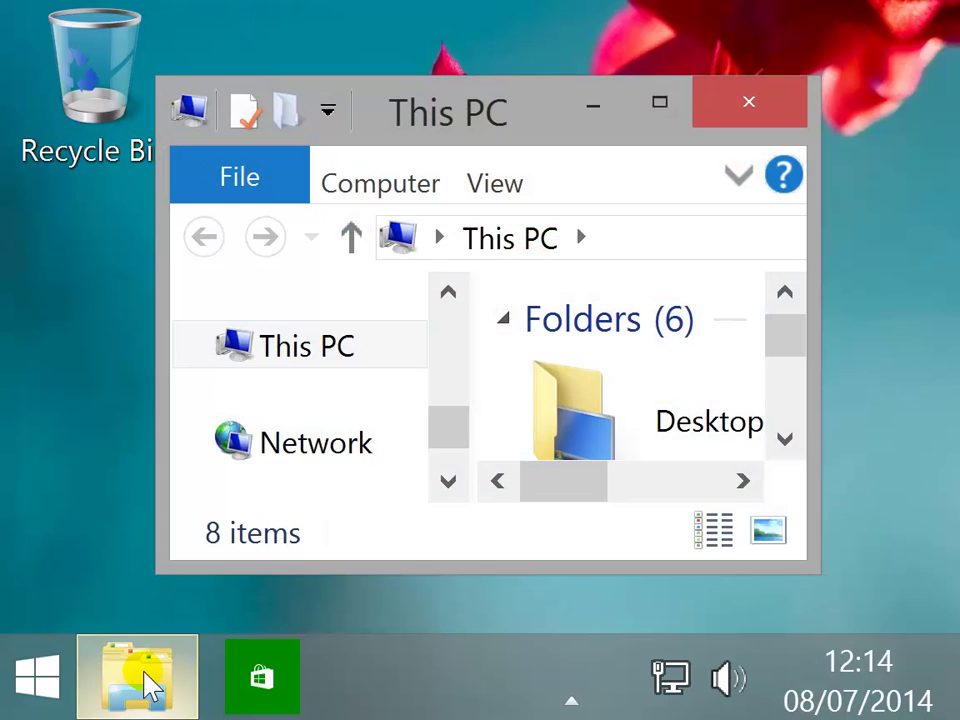
{"action": "left_click", "coordinate": [786, 444]}
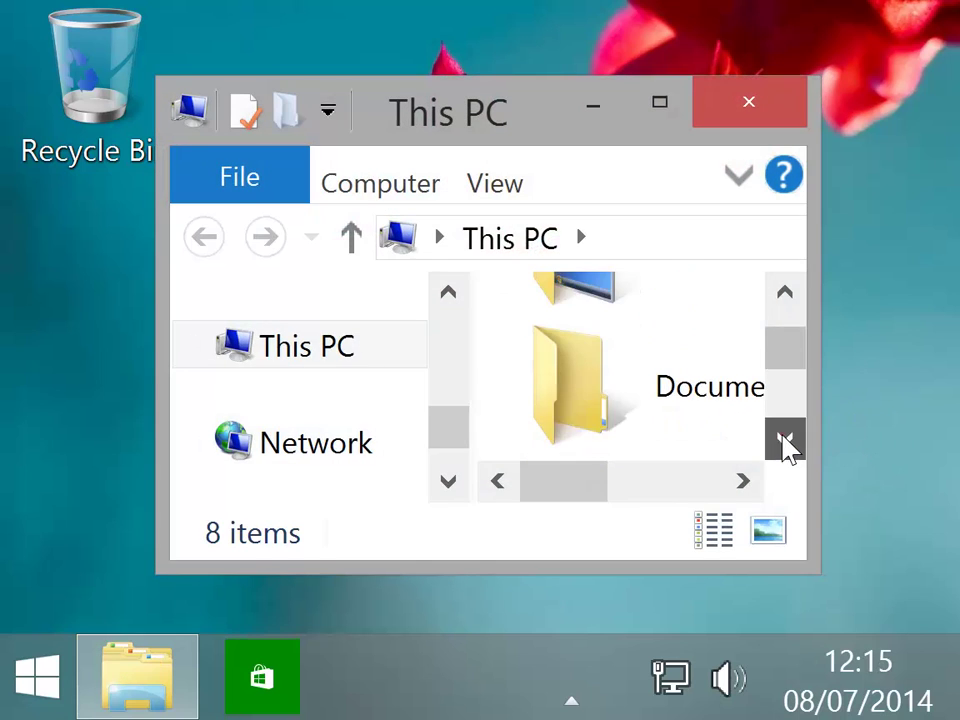
{"action": "left_click", "coordinate": [785, 444]}
{"action": "left_click", "coordinate": [785, 444]}
{"action": "left_click", "coordinate": [785, 444]}
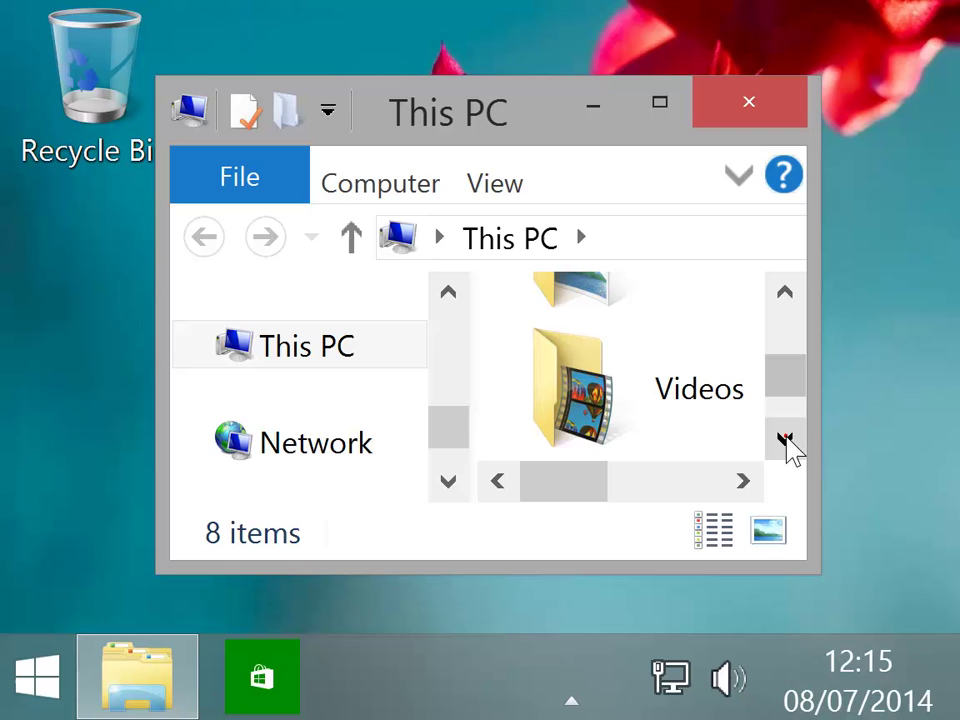
{"action": "left_click", "coordinate": [75, 333]}
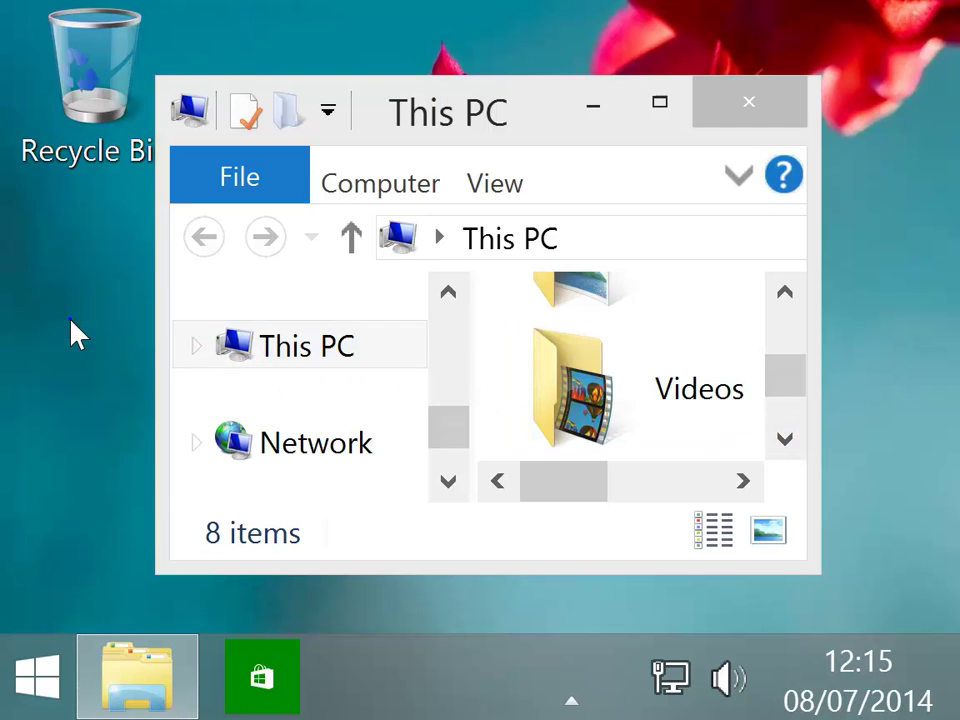
Open the desktop's screen resolution settings and go to the options for making text and other items larger or smaller.
{"action": "right_click", "coordinate": [75, 330]}
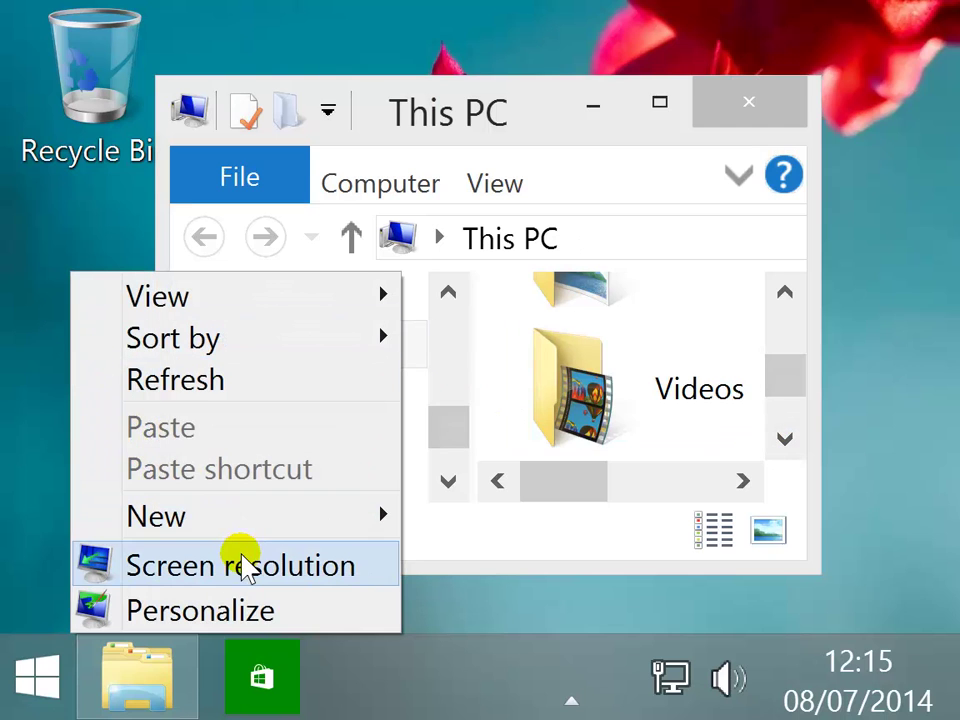
{"action": "left_click", "coordinate": [243, 566]}
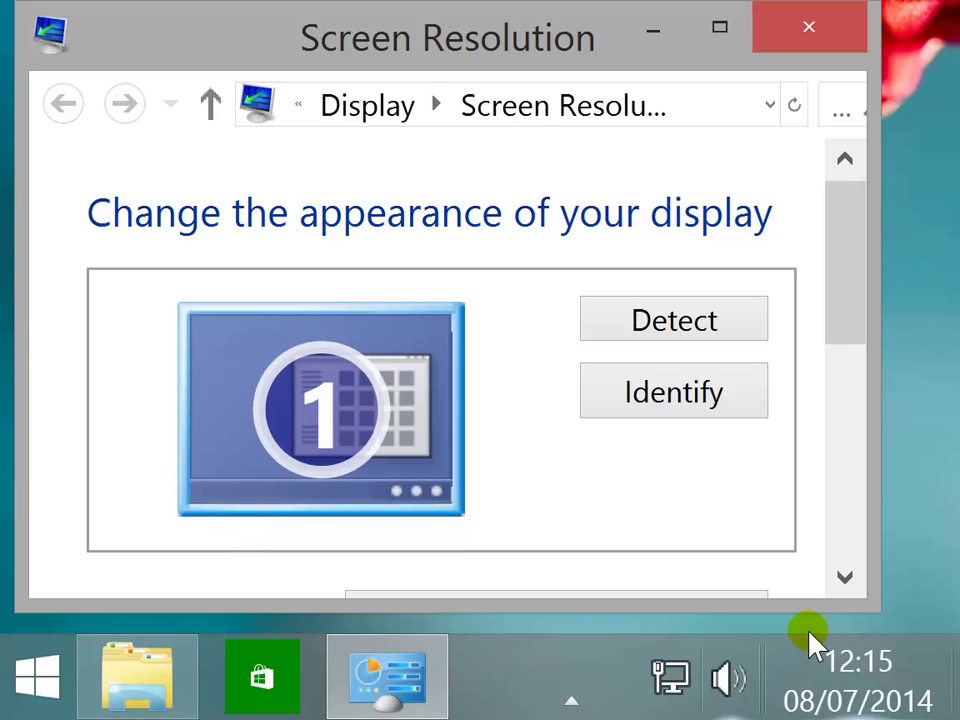
{"action": "left_click", "coordinate": [852, 548]}
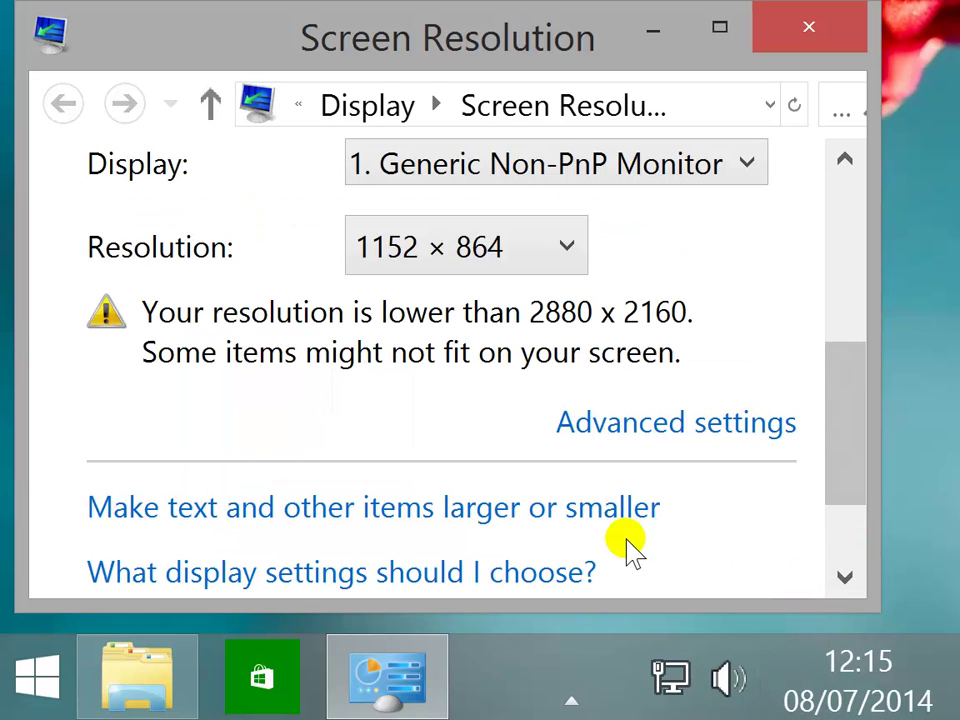
{"action": "left_click", "coordinate": [428, 510]}
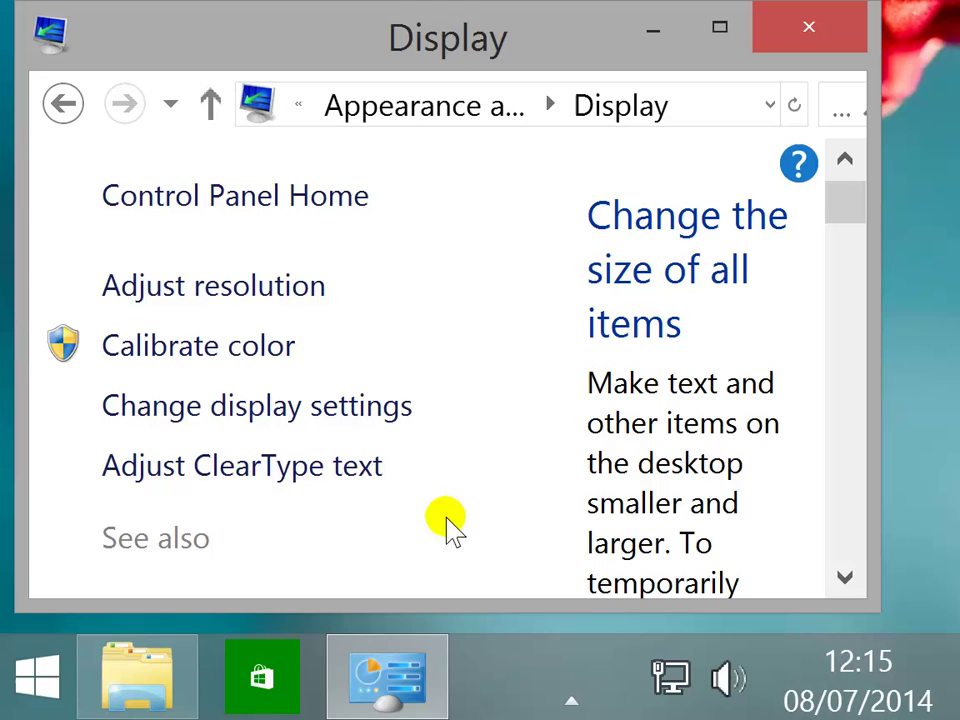
Set the size of all items to Smaller - 100% (default), apply the change and sign out now.
{"action": "left_click", "coordinate": [845, 577]}
{"action": "left_click_drag", "start_coordinate": [845, 578], "coordinate": [845, 578]}
{"action": "left_click", "coordinate": [643, 430]}
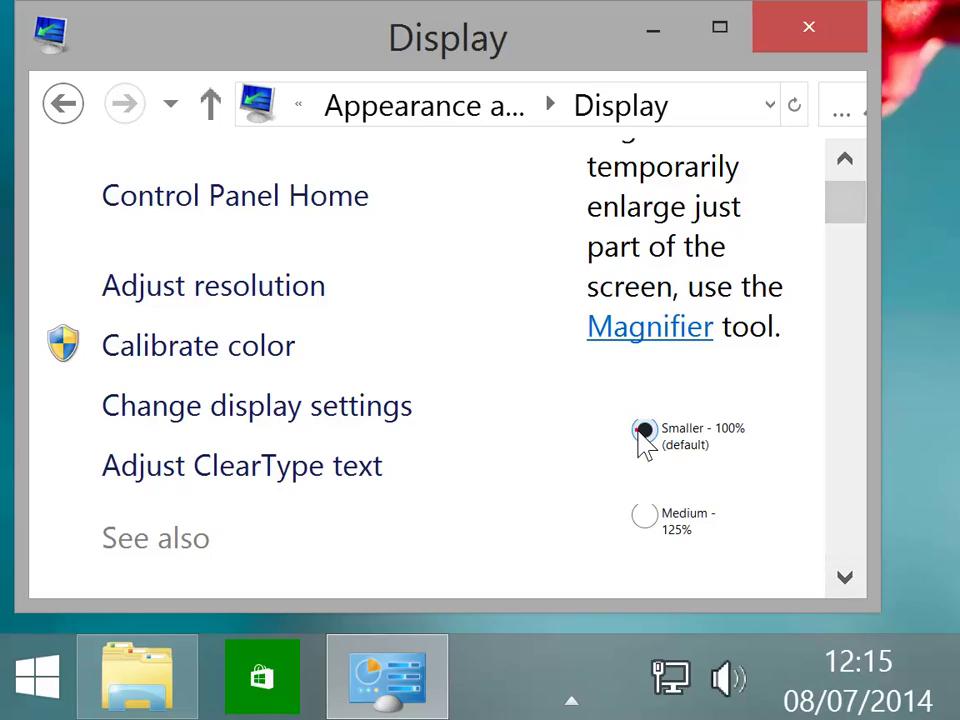
{"action": "key", "text": "Return"}
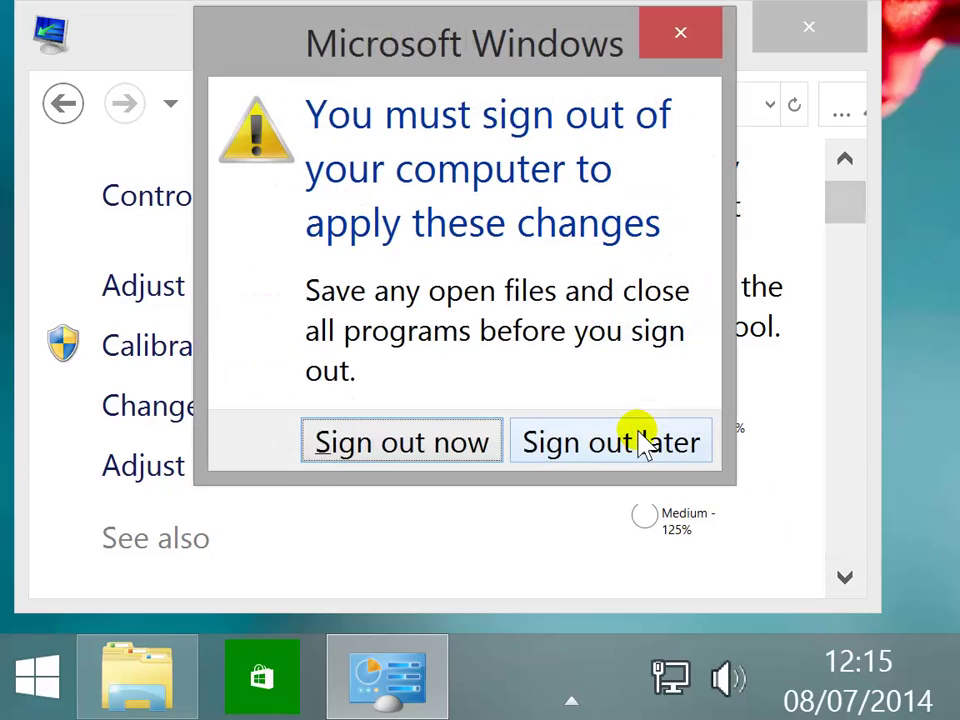
{"action": "left_click", "coordinate": [422, 443]}
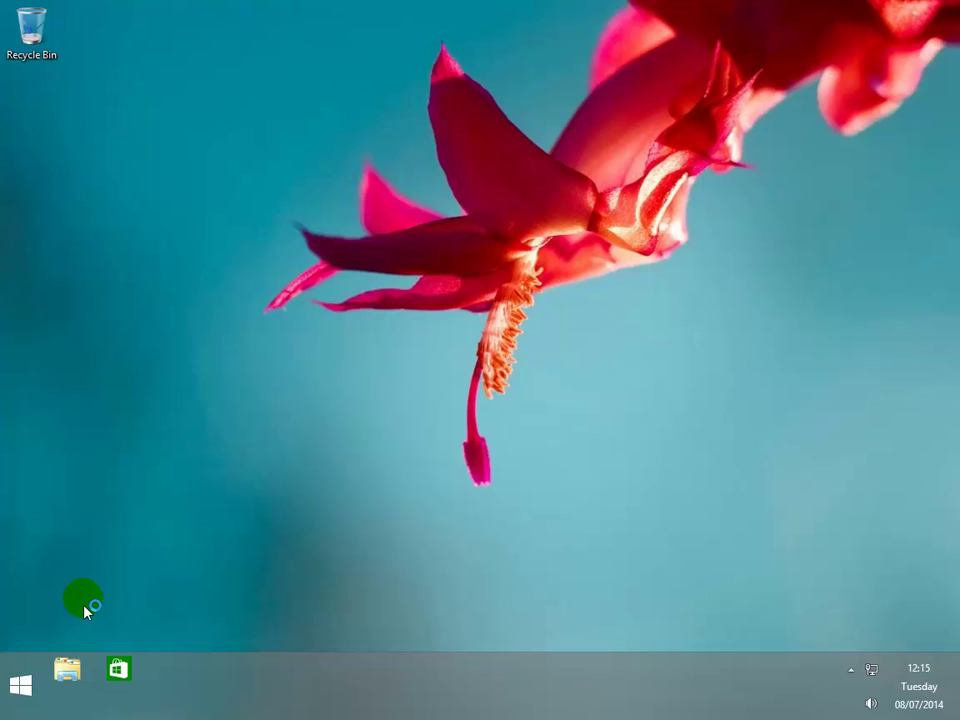
Open File Explorer on the desktop to examine how items display at the default scaling.
{"action": "left_click", "coordinate": [66, 681]}
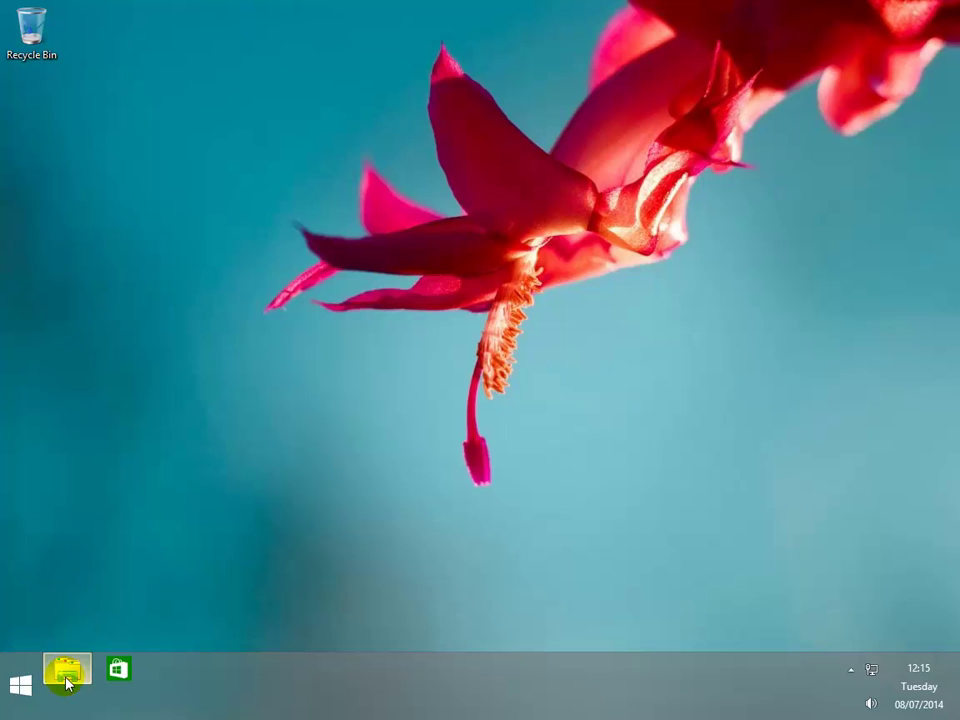